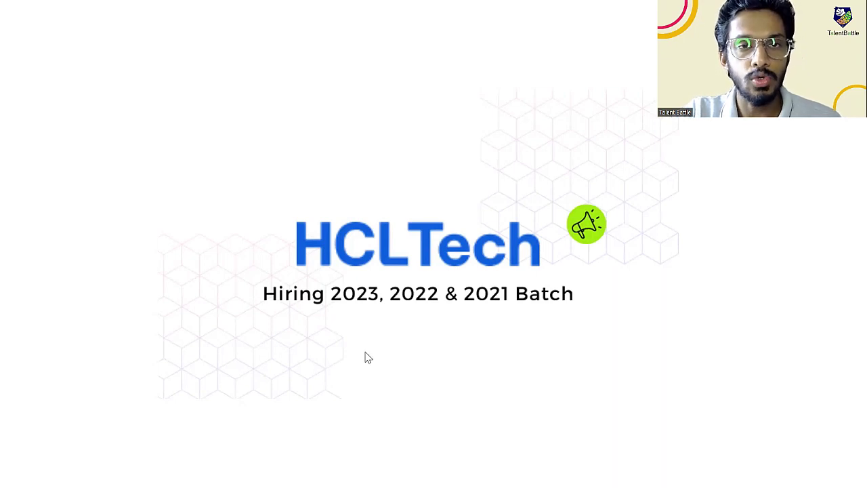
- Leave the PowerPoint title slide for the browser's HCLTech Careers in India page
{"action": "key", "text": "alt+Tab"}
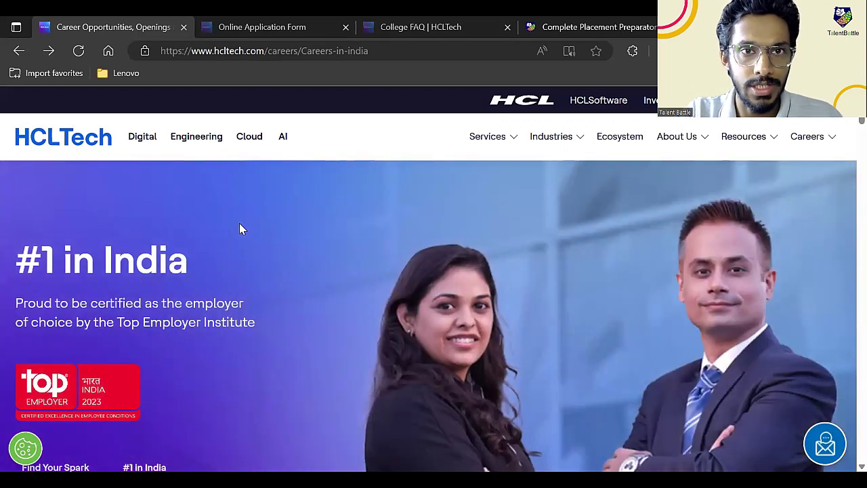
- Scroll to Best Path and open the College graduates campus hiring page
{"action": "scroll", "coordinate": [239, 223], "scroll_direction": "down", "scroll_amount": 6}
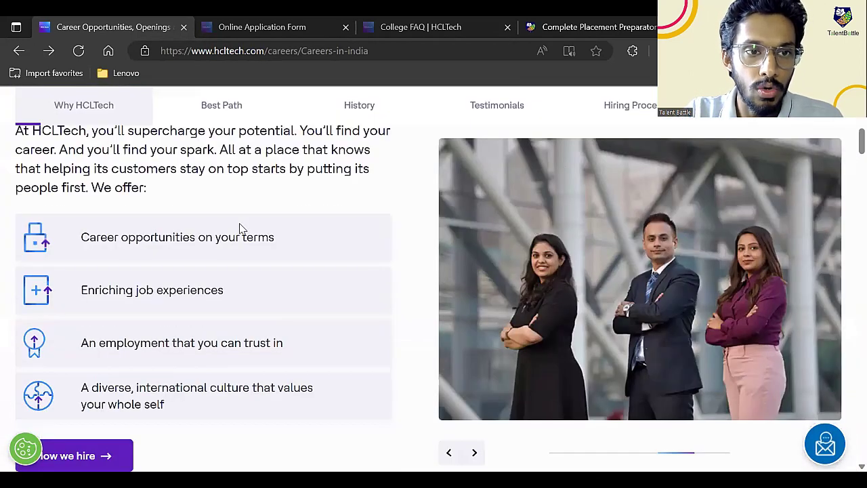
{"action": "scroll", "coordinate": [239, 228], "scroll_direction": "down", "scroll_amount": 9}
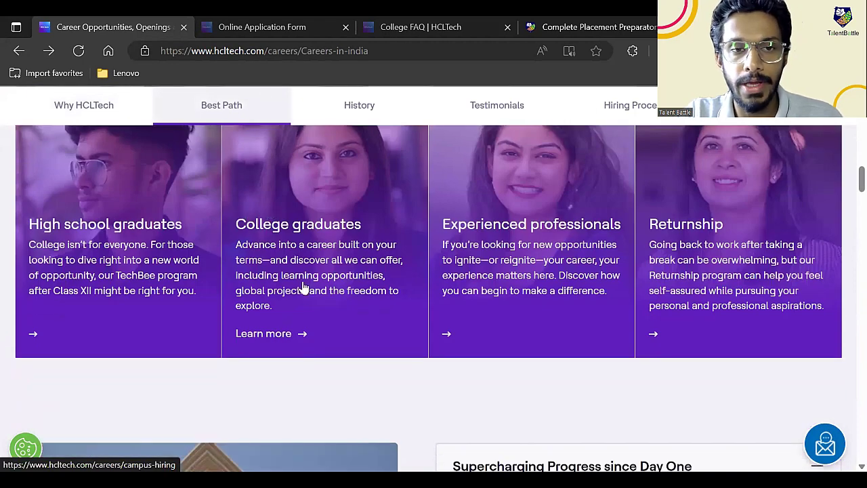
{"action": "left_click", "coordinate": [288, 335]}
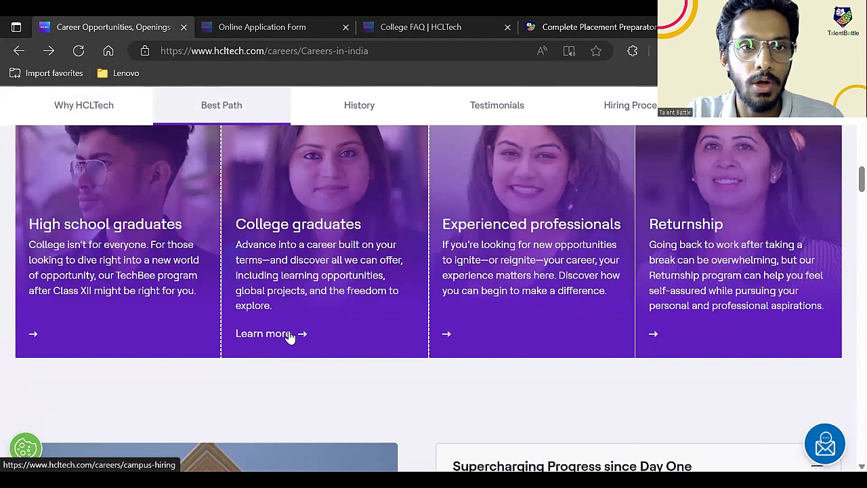
- Scroll to the trainee role cards and advance the carousel to show Specialized hiring
{"action": "scroll", "coordinate": [290, 337], "scroll_direction": "down", "scroll_amount": 3}
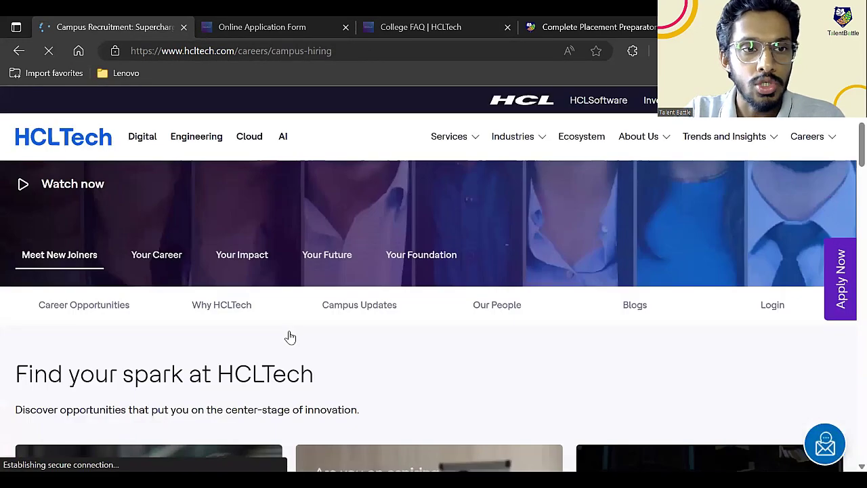
{"action": "scroll", "coordinate": [289, 337], "scroll_direction": "down", "scroll_amount": 4}
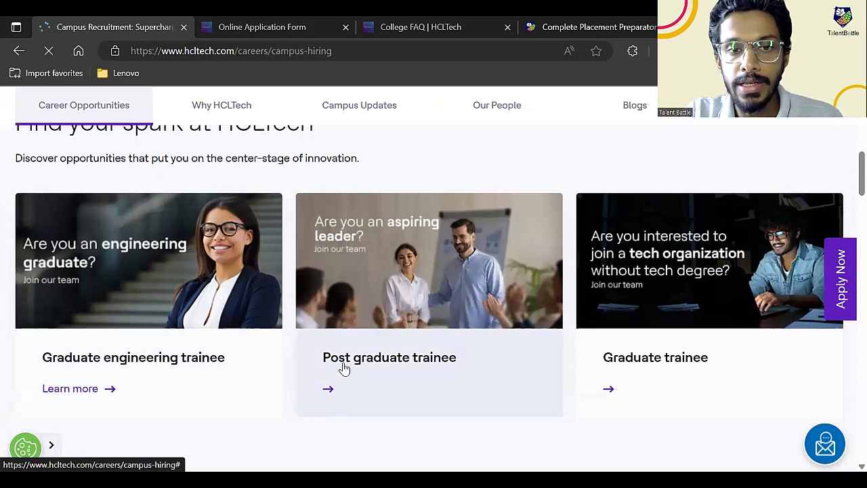
{"action": "scroll", "coordinate": [477, 382], "scroll_direction": "down", "scroll_amount": 1}
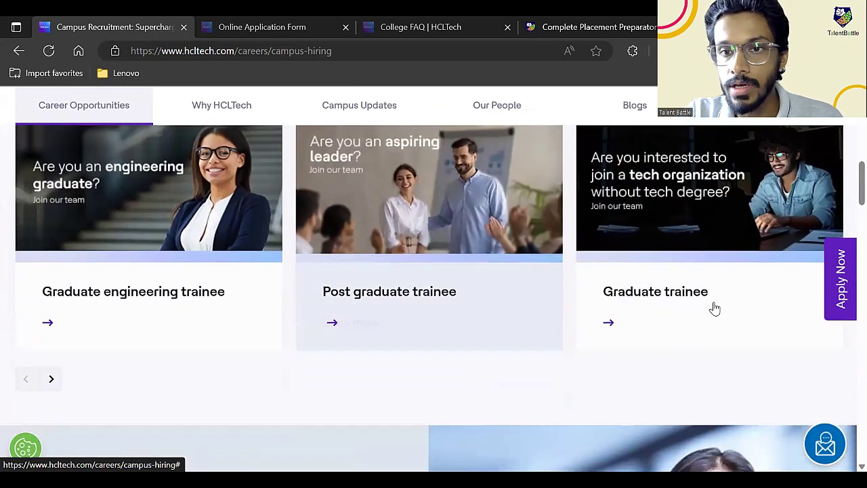
{"action": "left_click", "coordinate": [51, 380]}
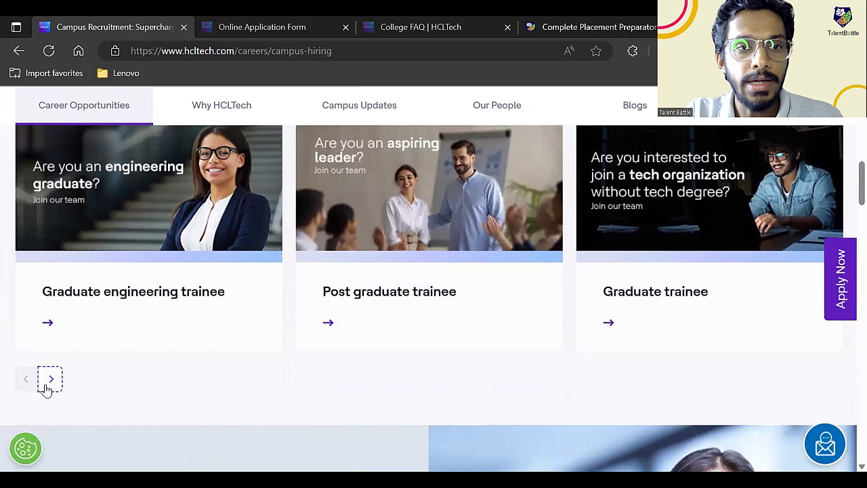
{"action": "scroll", "coordinate": [655, 345], "scroll_direction": "up", "scroll_amount": 1}
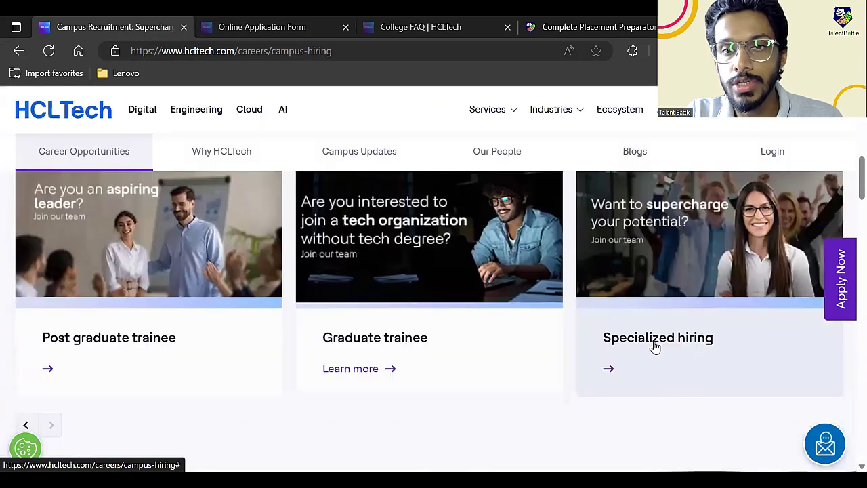
- Review the Specialized hiring, Graduate trainee and Post graduate trainee eligibility details
{"action": "left_click", "coordinate": [653, 344]}
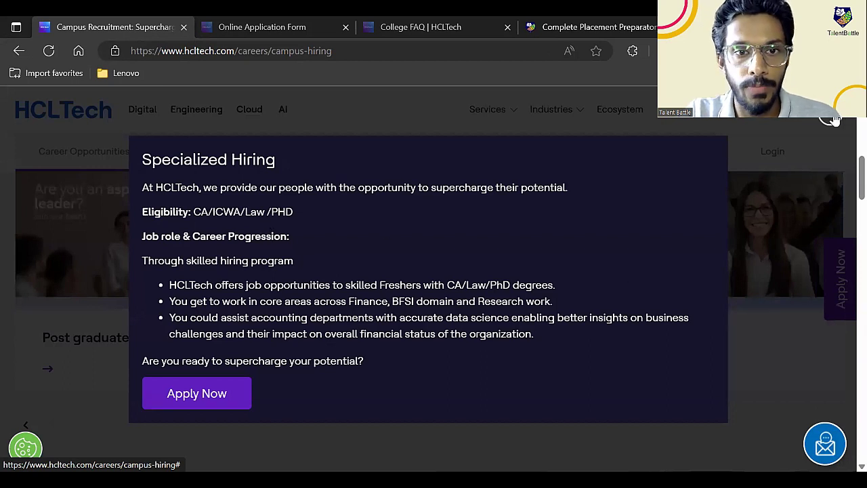
{"action": "left_click", "coordinate": [833, 120]}
{"action": "left_click", "coordinate": [381, 294]}
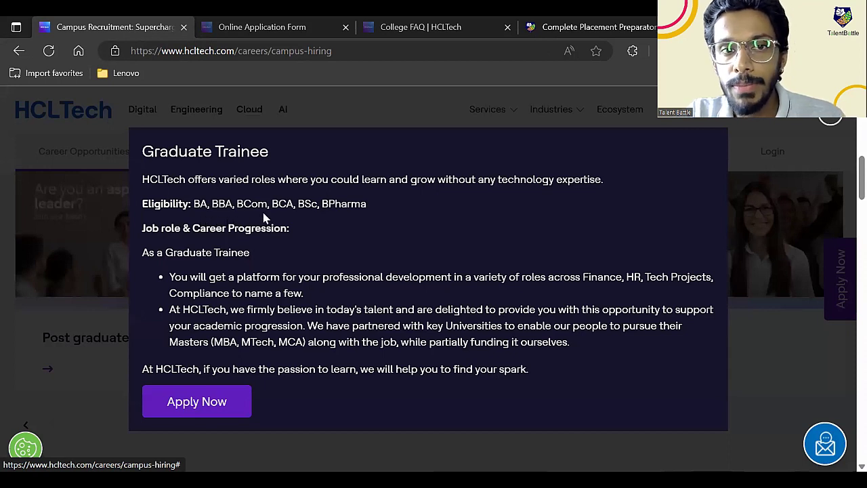
{"action": "left_click", "coordinate": [833, 120]}
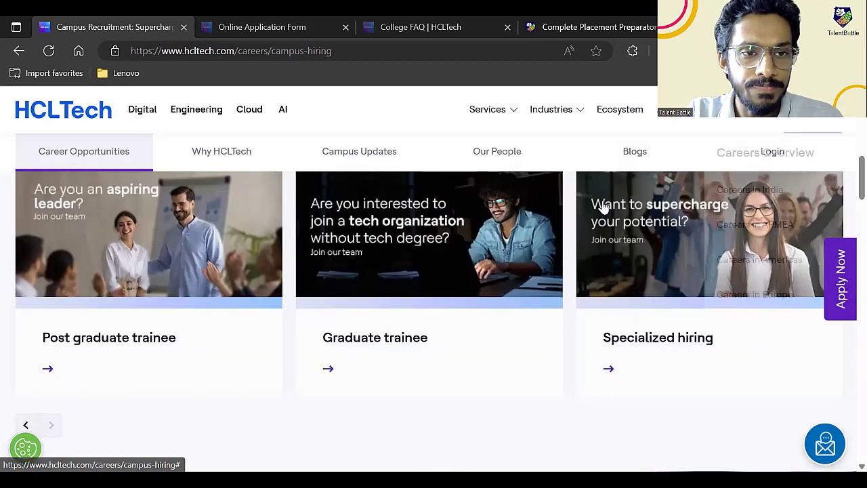
{"action": "left_click", "coordinate": [93, 323]}
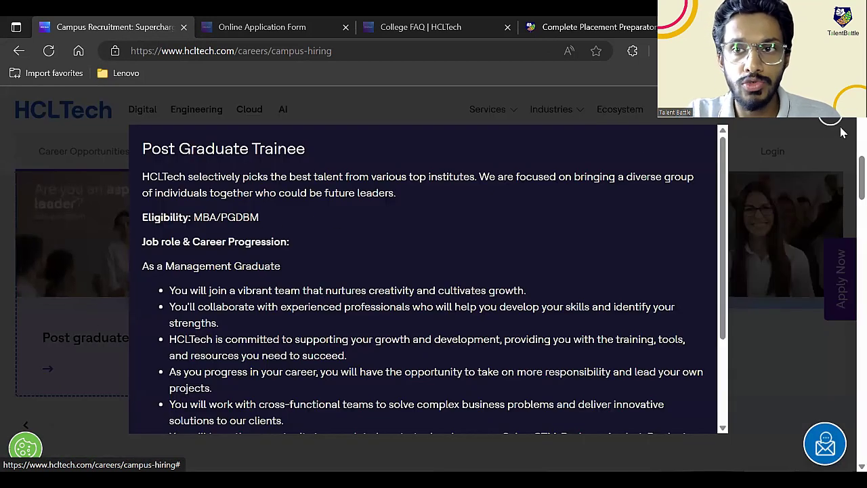
{"action": "left_click", "coordinate": [107, 370]}
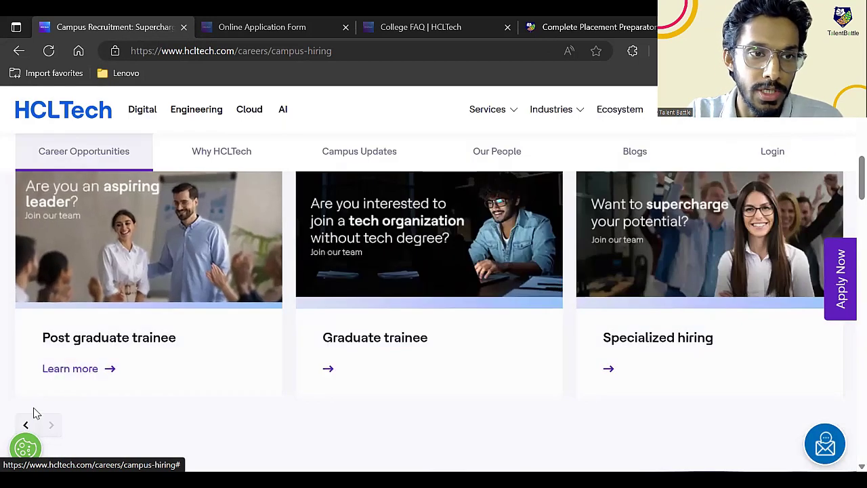
- Move the cards back to the start and review the Graduate engineering trainee details
{"action": "left_click", "coordinate": [27, 423]}
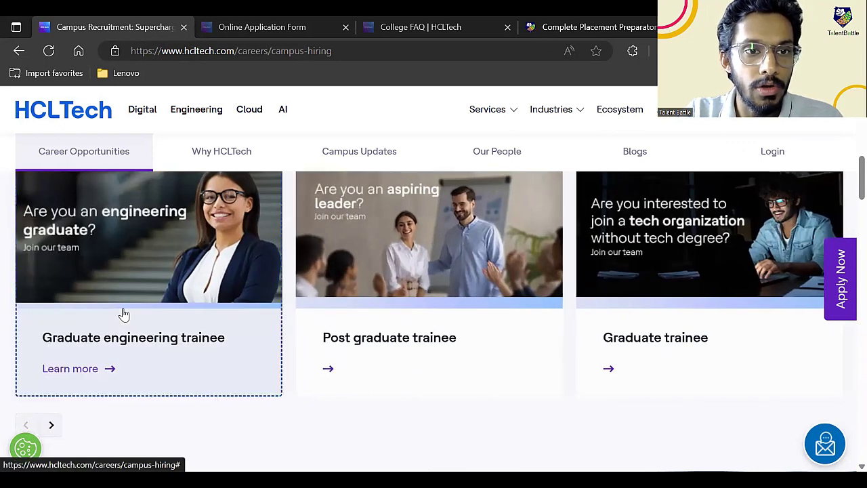
{"action": "left_click", "coordinate": [121, 314]}
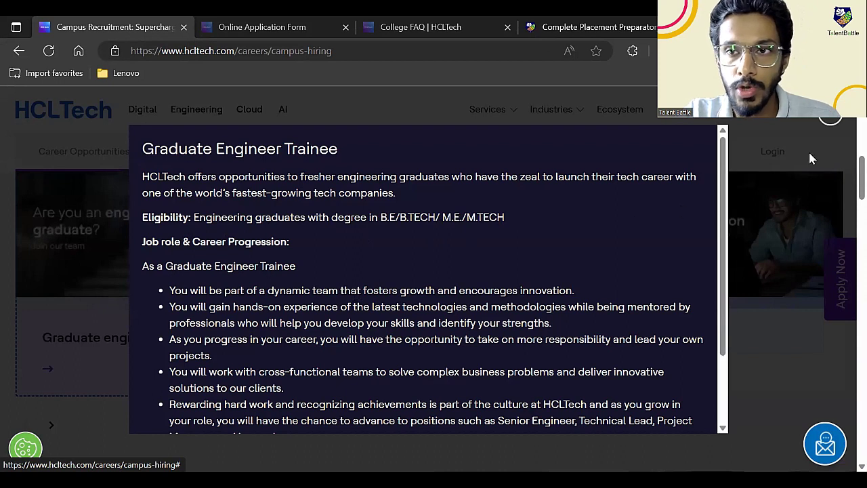
{"action": "left_click", "coordinate": [829, 117]}
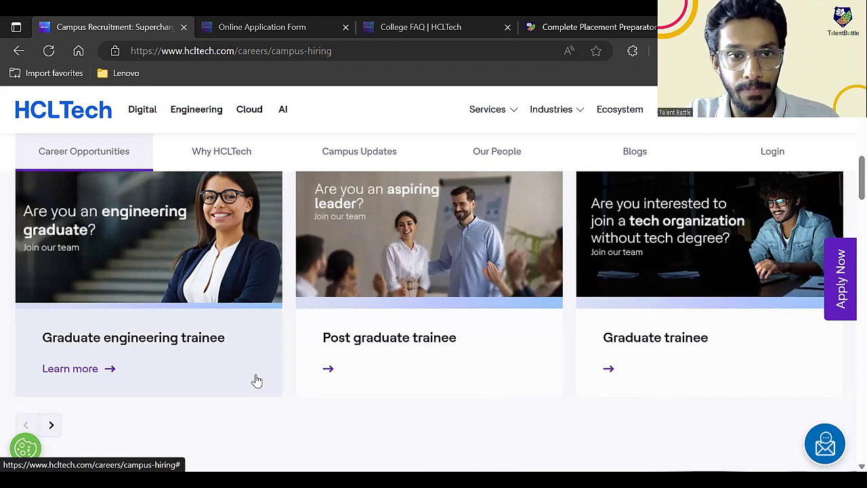
- Recheck the Graduate engineering trainee details, then switch to the Online Application Form tab
{"action": "left_click", "coordinate": [61, 371]}
{"action": "scroll", "coordinate": [427, 285], "scroll_direction": "down", "scroll_amount": 2}
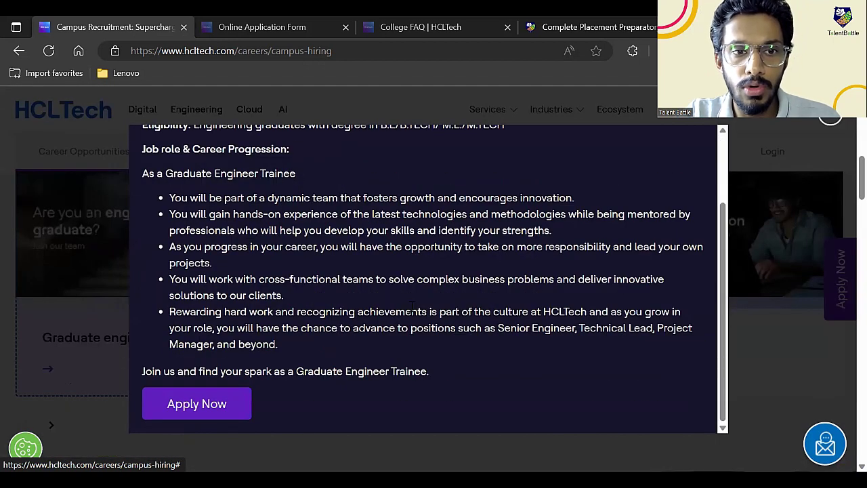
{"action": "left_click", "coordinate": [827, 118]}
{"action": "left_click", "coordinate": [267, 25]}
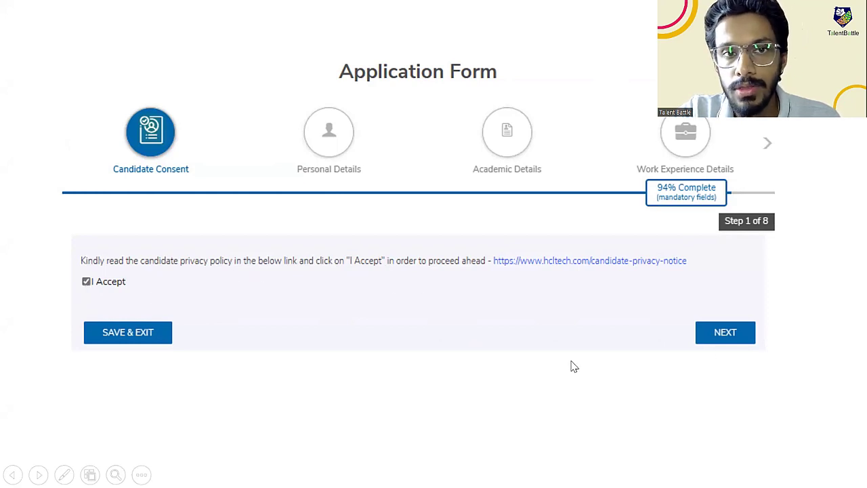
- Advance the slideshow past Candidate Consent and Personal Details to Academic Details (step 3 of 8)
{"action": "left_click", "coordinate": [538, 374]}
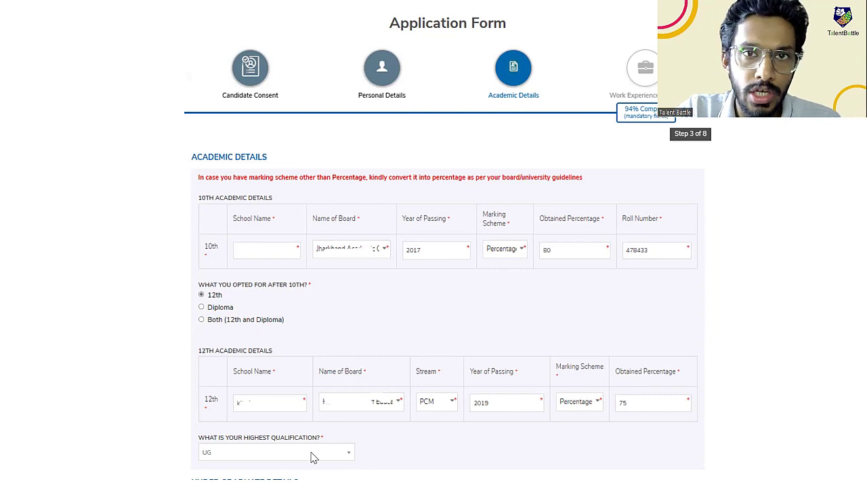
- Advance through the remaining academic details to Work Experience Details, step 4 of 8
{"action": "left_click", "coordinate": [475, 442]}
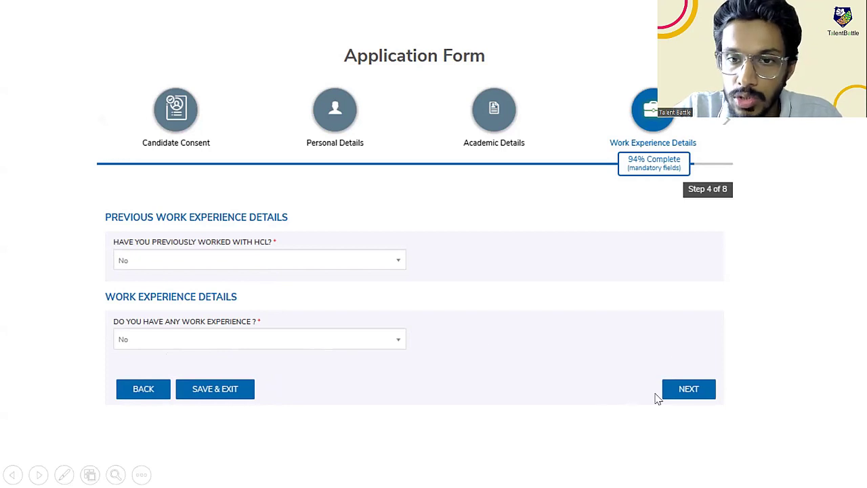
- Advance the slideshow to the Upload Documents slide, step 5 of 8
{"action": "left_click", "coordinate": [680, 389]}
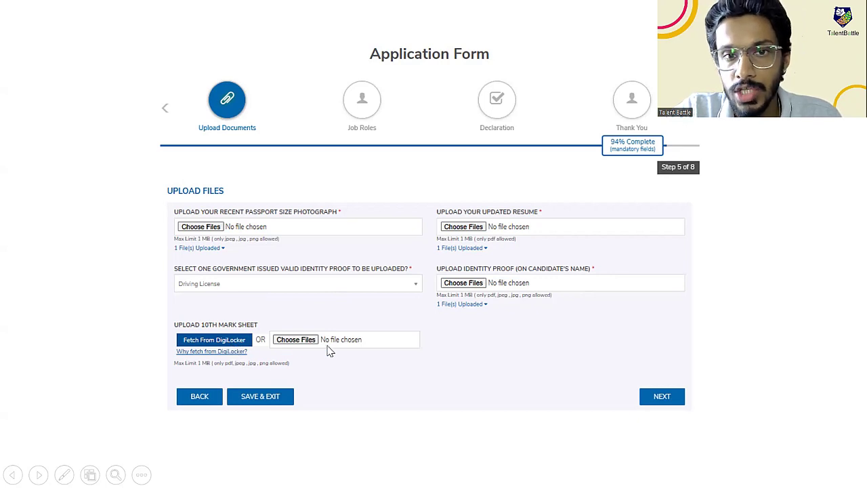
- Advance to the Job Roles slide listing Technical, MBA and Domain Roles
{"action": "left_click", "coordinate": [634, 385]}
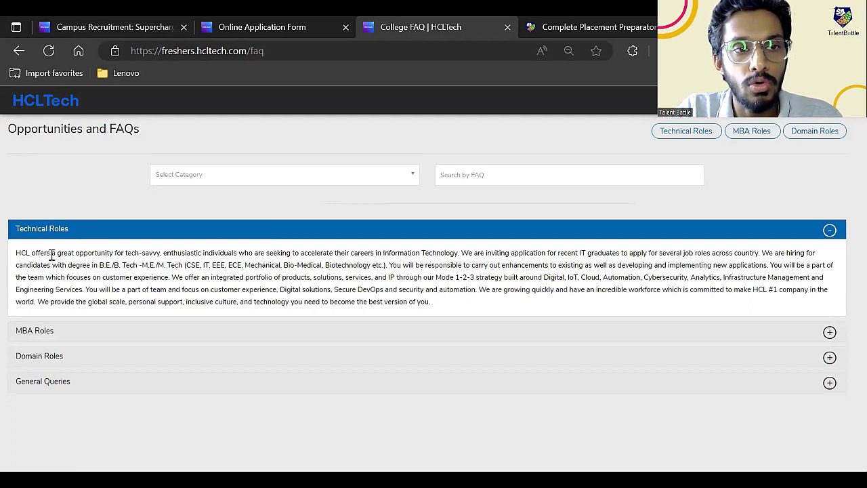
- Highlight the B.E./B.Tech and M.E./M.Tech degree requirement in Technical Roles, then deselect it
{"action": "left_click_drag", "start_coordinate": [52, 267], "coordinate": [184, 276]}
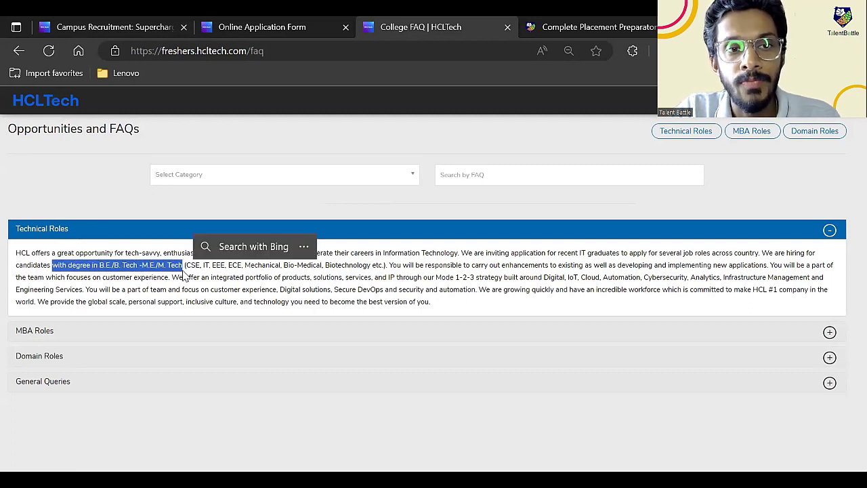
{"action": "left_click", "coordinate": [235, 271]}
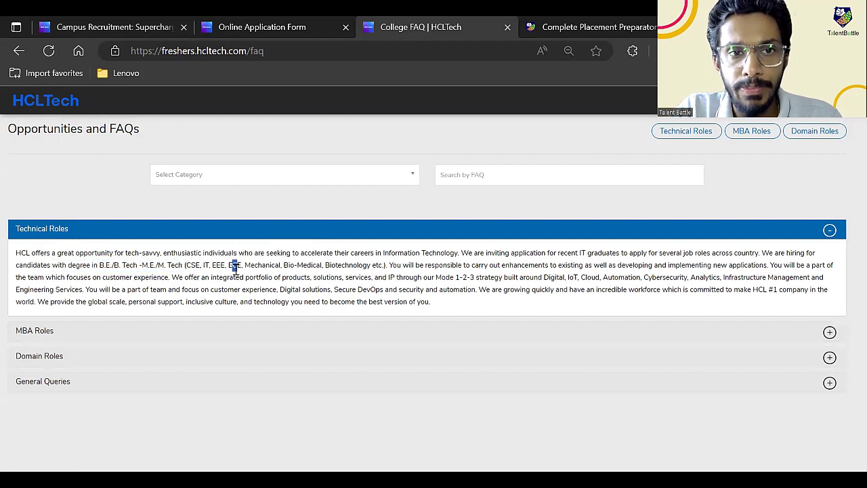
{"action": "left_click", "coordinate": [235, 268]}
{"action": "left_click", "coordinate": [237, 272]}
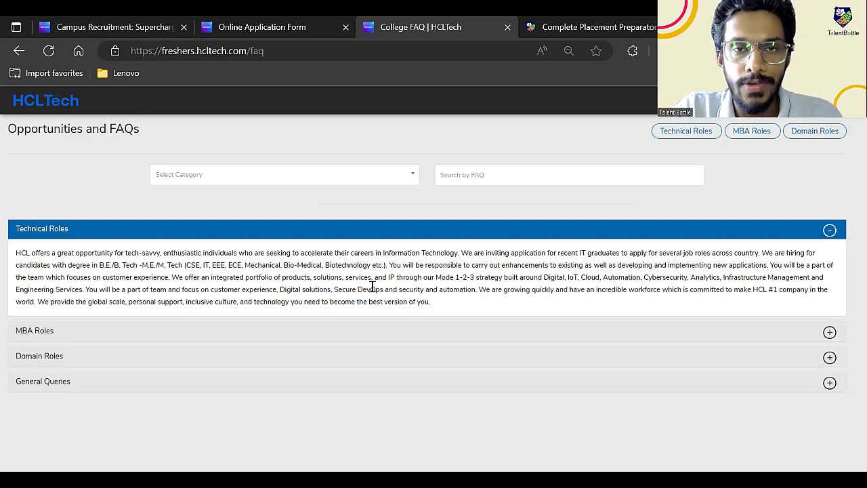
- Expand MBA Roles and Domain Roles, point out the CDAC certification, then collapse Domain Roles
{"action": "left_click", "coordinate": [29, 333]}
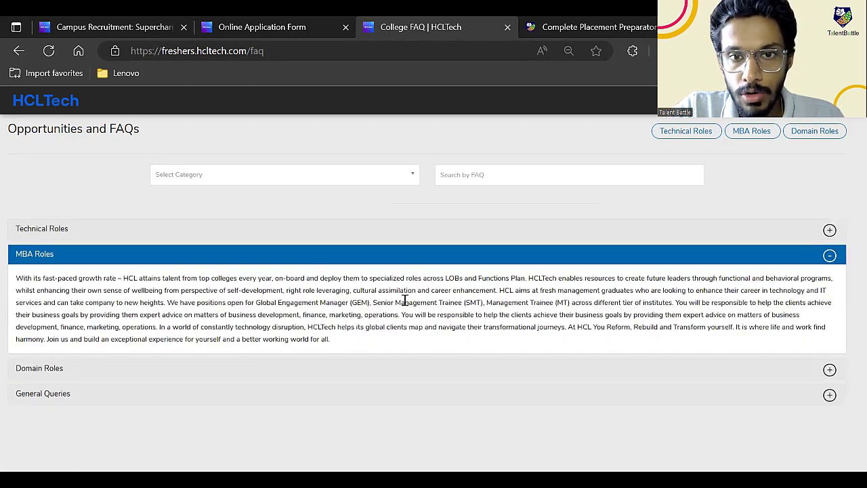
{"action": "left_click", "coordinate": [53, 371]}
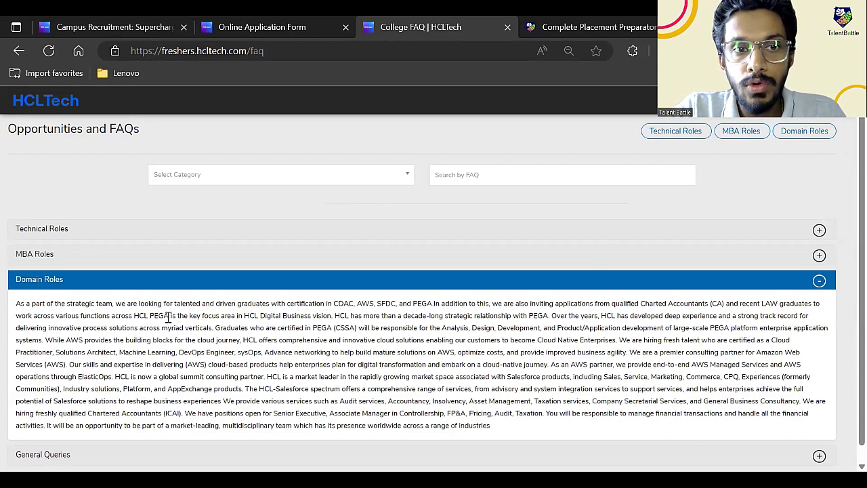
{"action": "double_click", "coordinate": [338, 302]}
{"action": "left_click", "coordinate": [368, 307]}
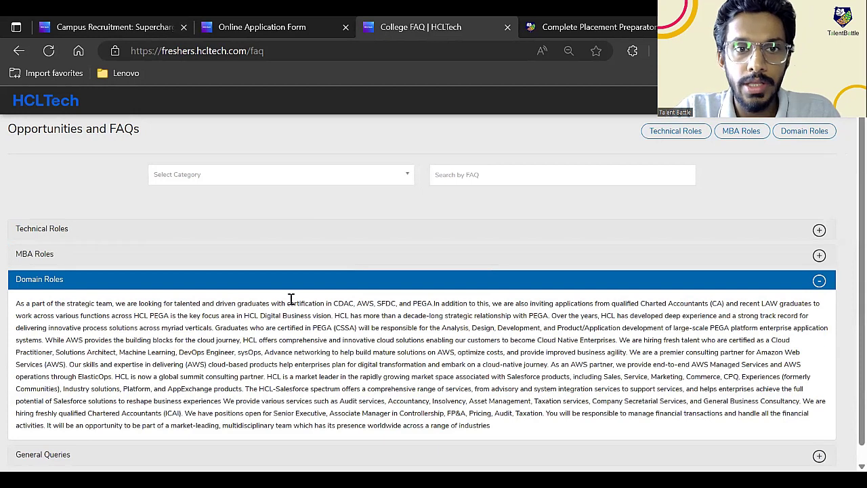
{"action": "left_click", "coordinate": [88, 285]}
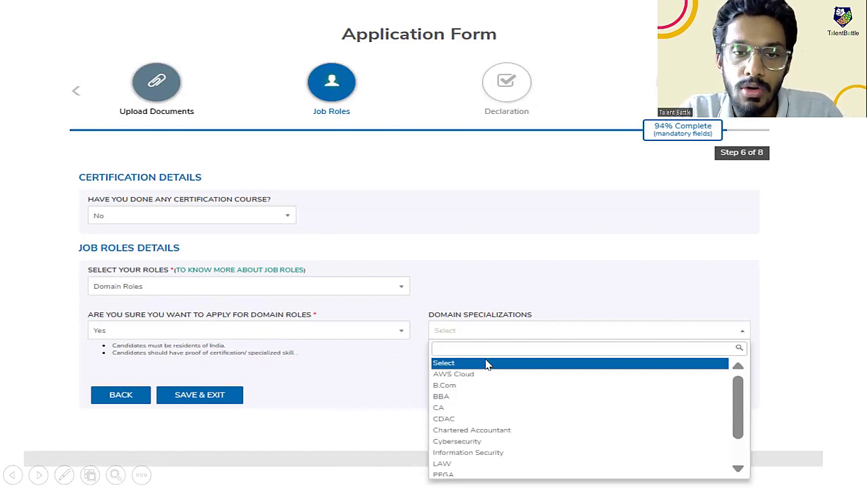
- Submit the completed application to reach the Thank You page with its application number
{"action": "left_click", "coordinate": [327, 412]}
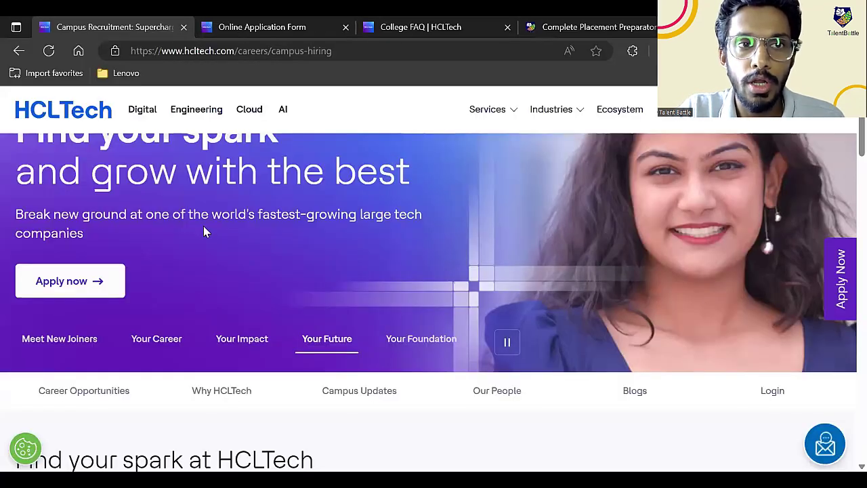
- View the Graduate Engineer Trainee job details, then close the details window
{"action": "scroll", "coordinate": [203, 227], "scroll_direction": "up", "scroll_amount": 3}
{"action": "scroll", "coordinate": [203, 227], "scroll_direction": "down", "scroll_amount": 5}
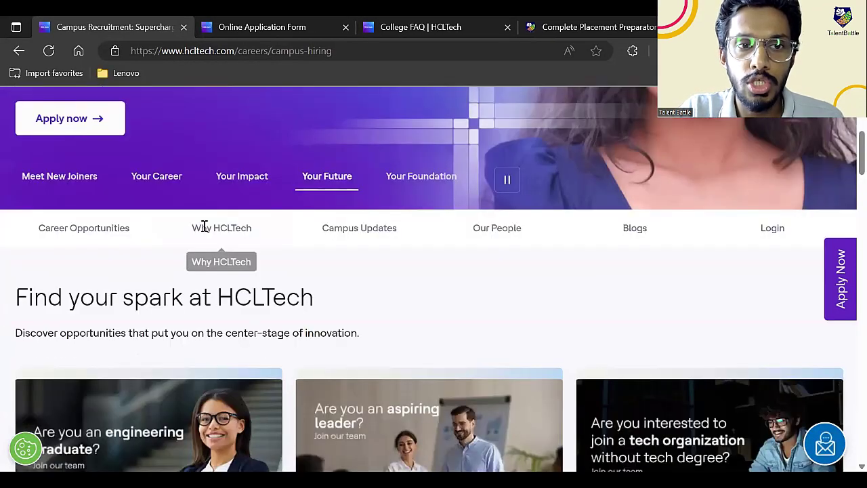
{"action": "scroll", "coordinate": [204, 227], "scroll_direction": "down", "scroll_amount": 3}
{"action": "left_click", "coordinate": [101, 334]}
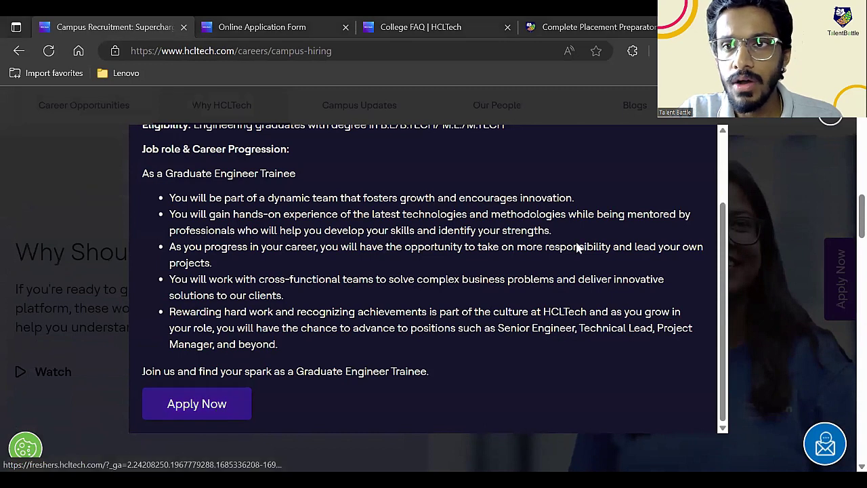
{"action": "left_click", "coordinate": [830, 116]}
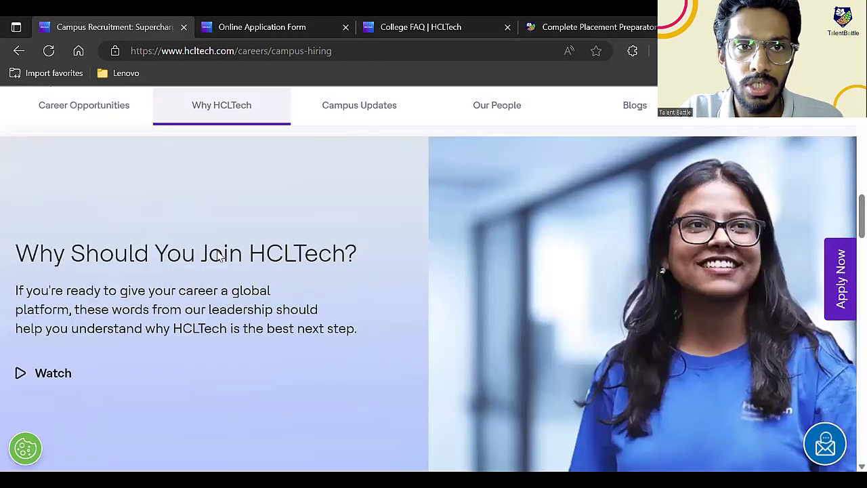
- Scroll the campus hiring page to the Why Should You Join HCLTech section
{"action": "scroll", "coordinate": [217, 253], "scroll_direction": "up", "scroll_amount": 2}
{"action": "scroll", "coordinate": [217, 254], "scroll_direction": "down", "scroll_amount": 5}
{"action": "scroll", "coordinate": [216, 254], "scroll_direction": "down", "scroll_amount": 4}
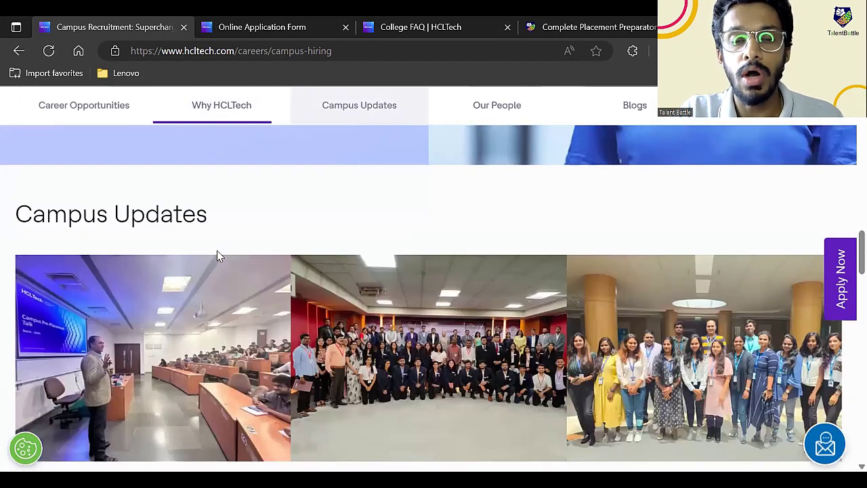
{"action": "scroll", "coordinate": [216, 249], "scroll_direction": "down", "scroll_amount": 2}
{"action": "scroll", "coordinate": [217, 252], "scroll_direction": "up", "scroll_amount": 10}
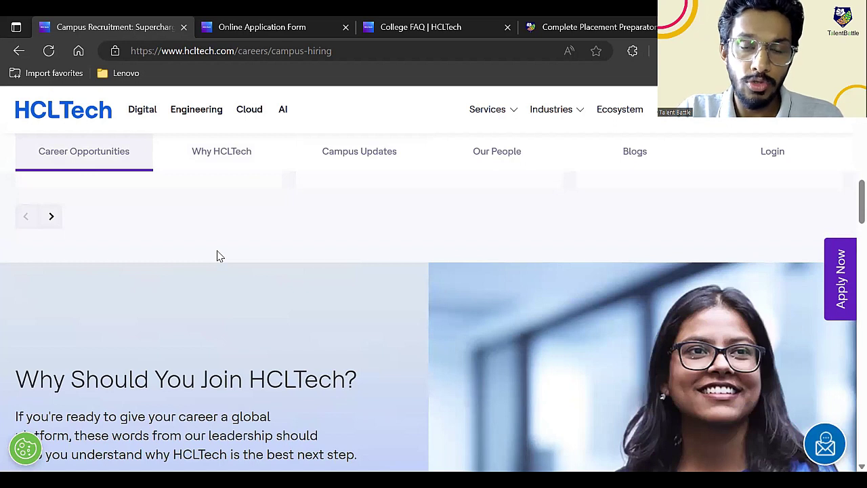
- Switch to the Talent Battle Complete Placement Preparatory Masterclass page and browse the package cards
{"action": "left_click", "coordinate": [605, 26]}
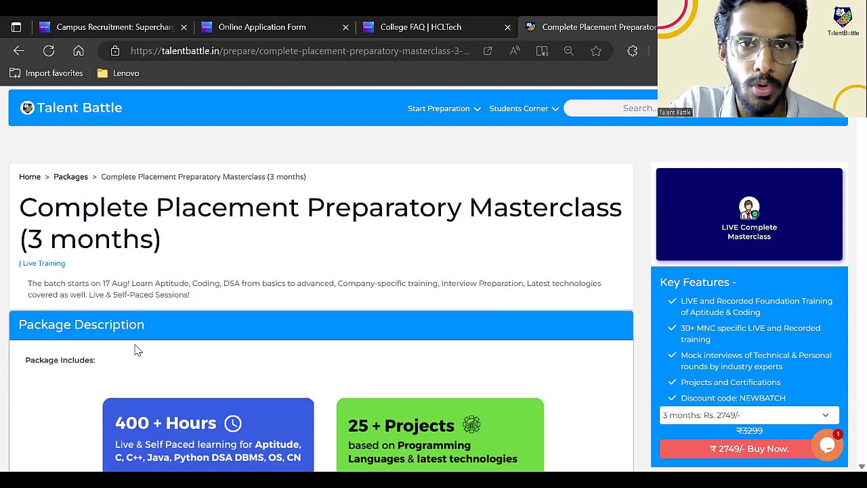
{"action": "scroll", "coordinate": [135, 350], "scroll_direction": "down", "scroll_amount": 1}
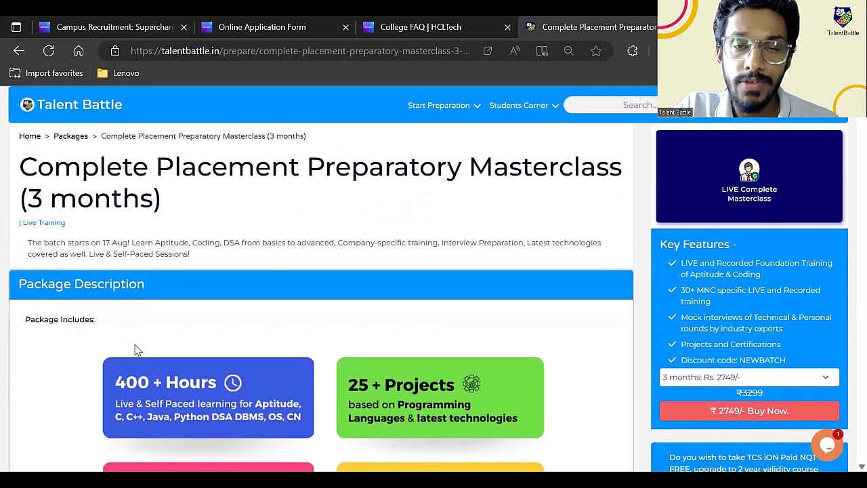
{"action": "scroll", "coordinate": [135, 350], "scroll_direction": "down", "scroll_amount": 2}
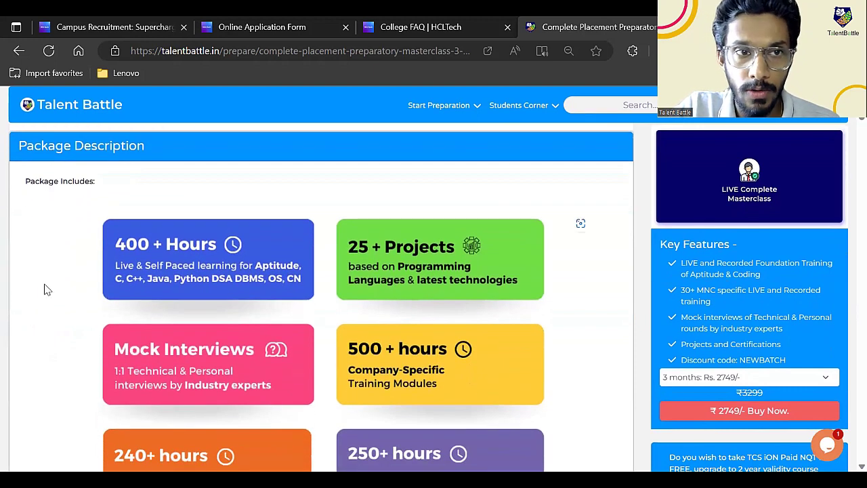
{"action": "scroll", "coordinate": [114, 317], "scroll_direction": "up", "scroll_amount": 3}
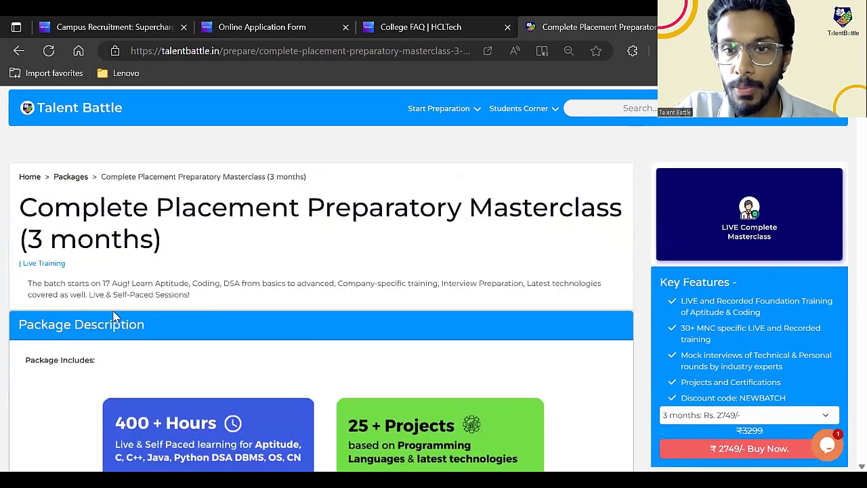
- Review the duration plans keeping 3 months at Rs. 2749, and highlight the NEWBATCH discount code
{"action": "left_click", "coordinate": [713, 415]}
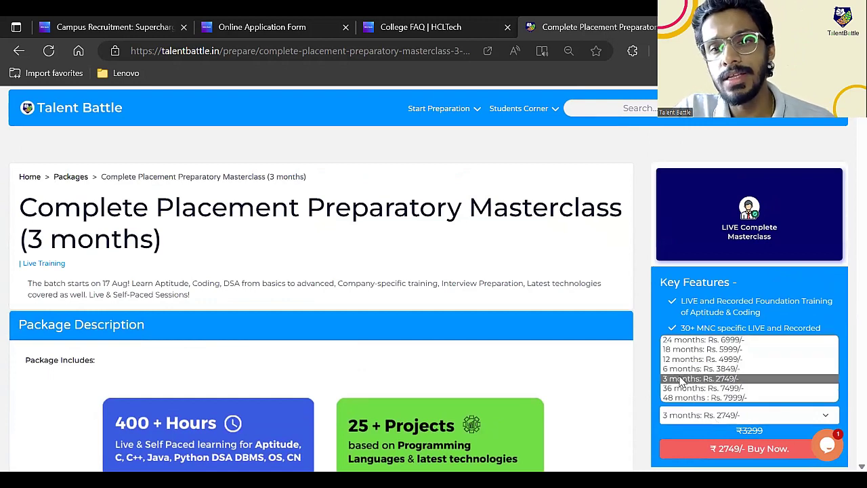
{"action": "left_click", "coordinate": [627, 395]}
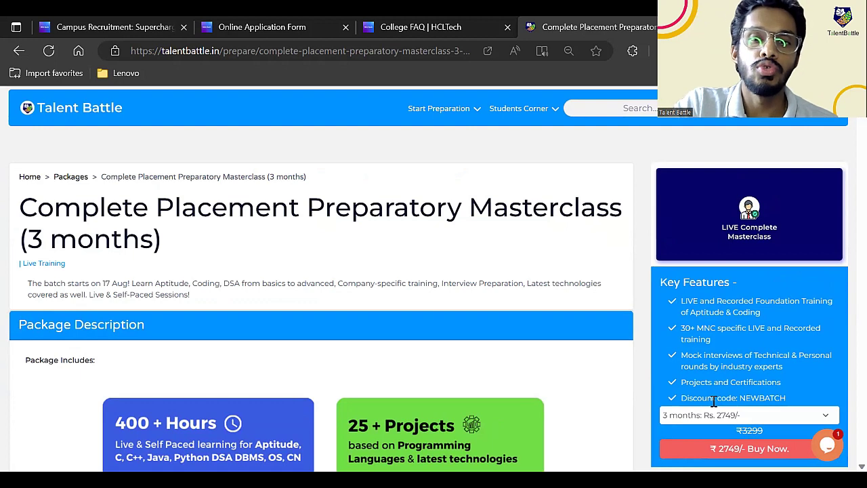
{"action": "left_click_drag", "start_coordinate": [799, 403], "coordinate": [740, 399]}
{"action": "left_click", "coordinate": [613, 421]}
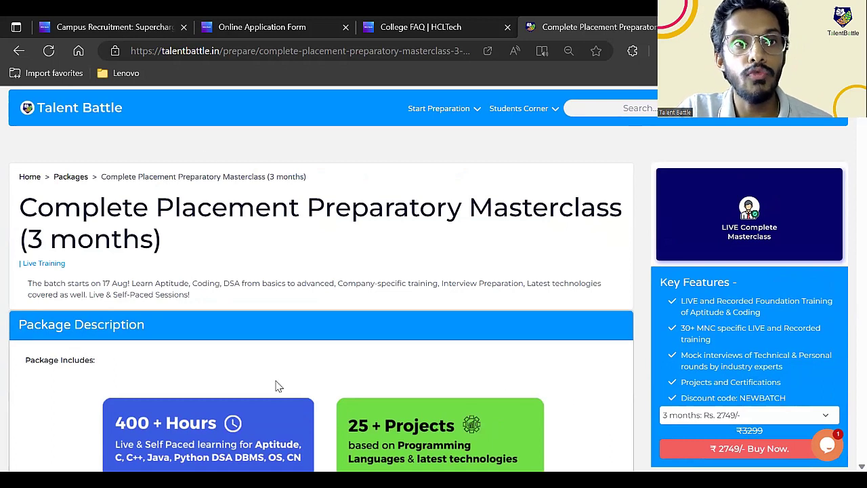
- Return to the HCLTech Campus Recruitment page showing the Why Should You Join HCLTech section
{"action": "left_click", "coordinate": [136, 22]}
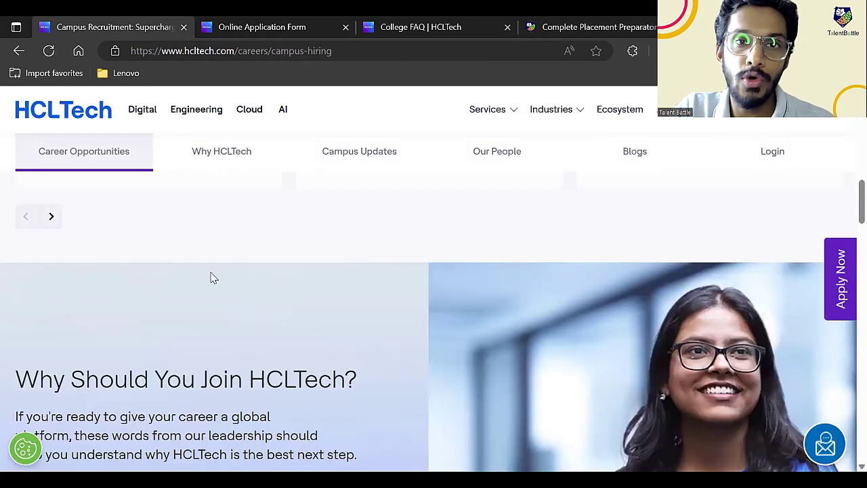